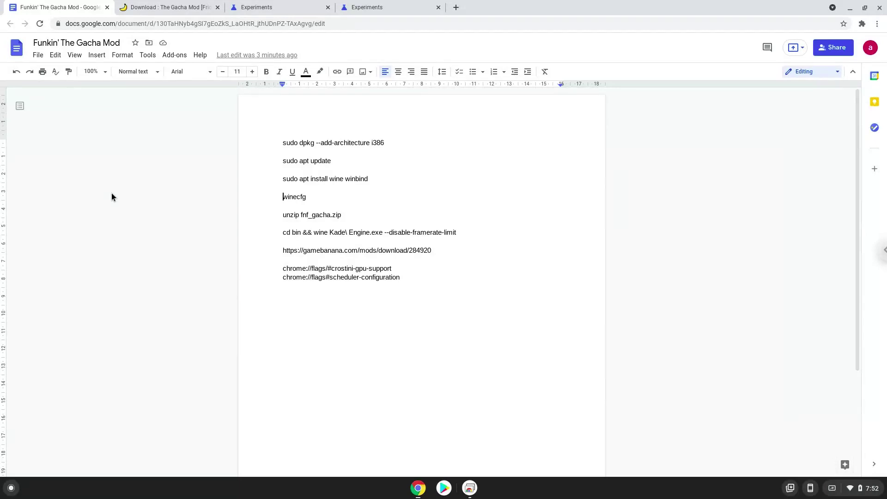
# Set the Crostini GPU Support flag to Enabled.
pyautogui.click(255, 8)
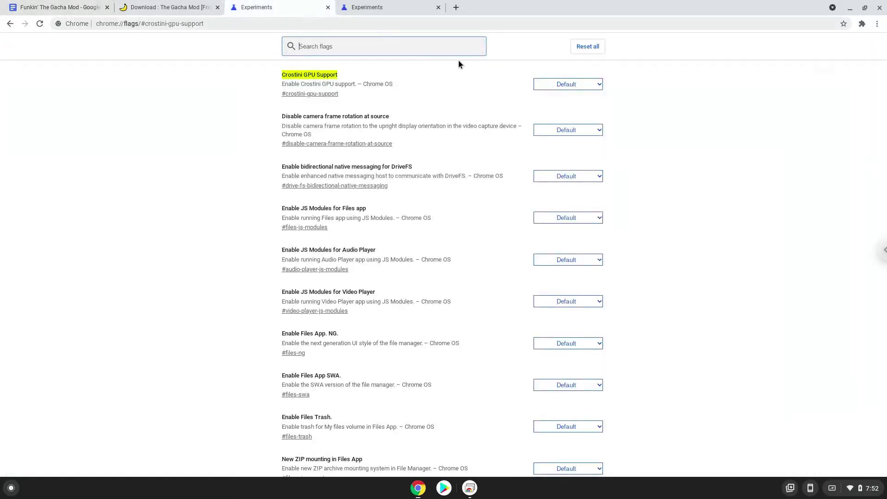
pyautogui.click(551, 87)
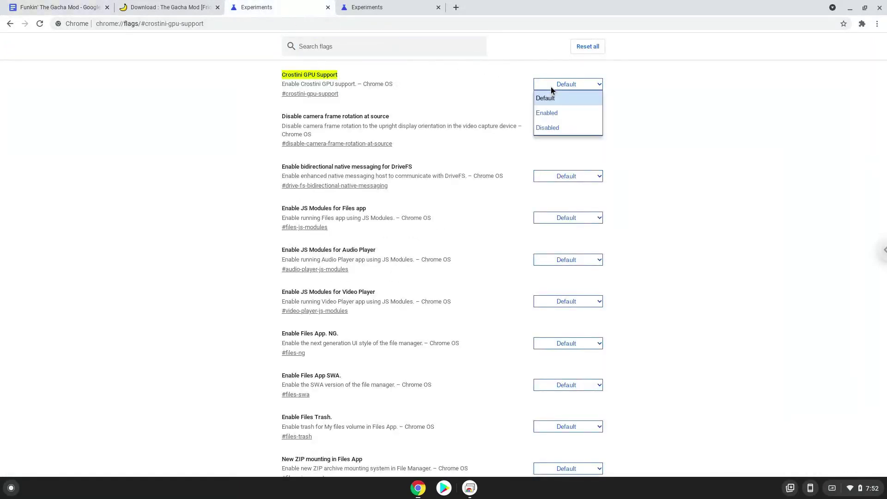
pyautogui.click(551, 112)
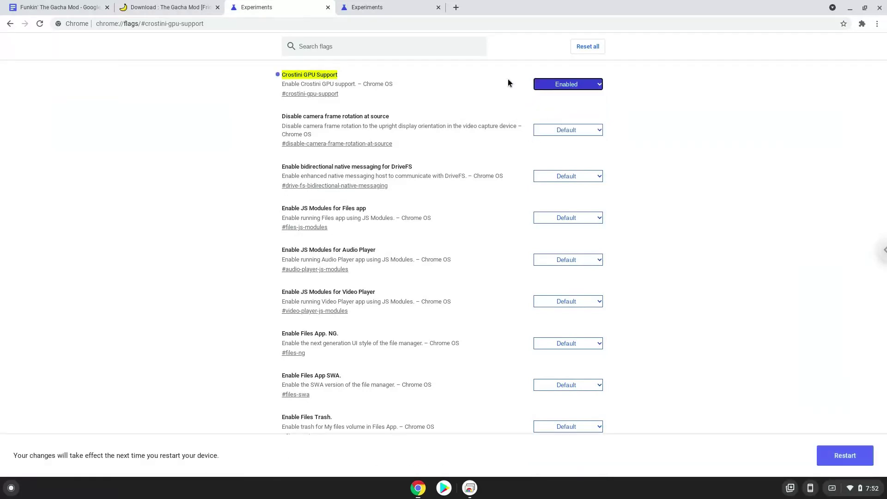
# Set Scheduler Configuration to Enables Hyper-Threading and restart to apply the flag changes.
pyautogui.click(403, 8)
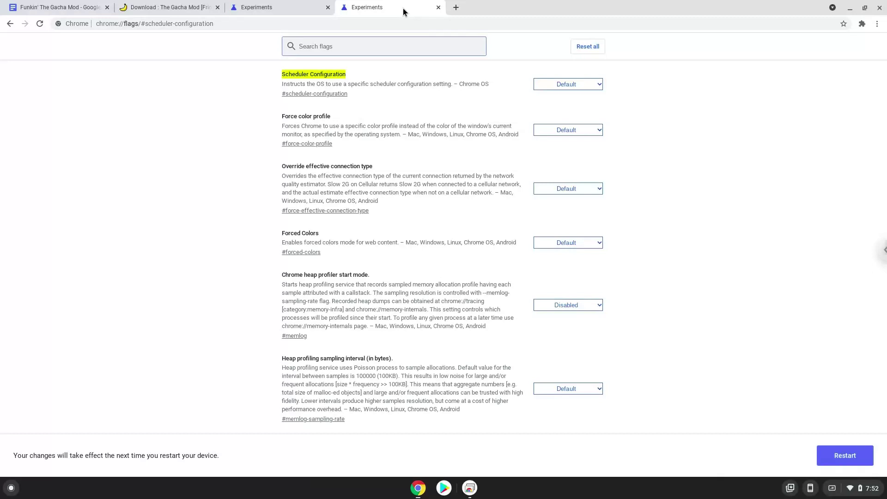
pyautogui.click(553, 84)
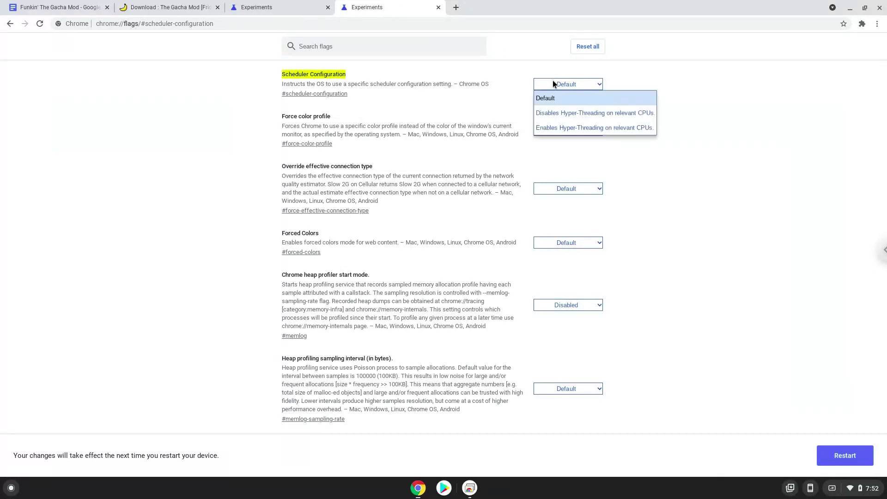
pyautogui.click(555, 128)
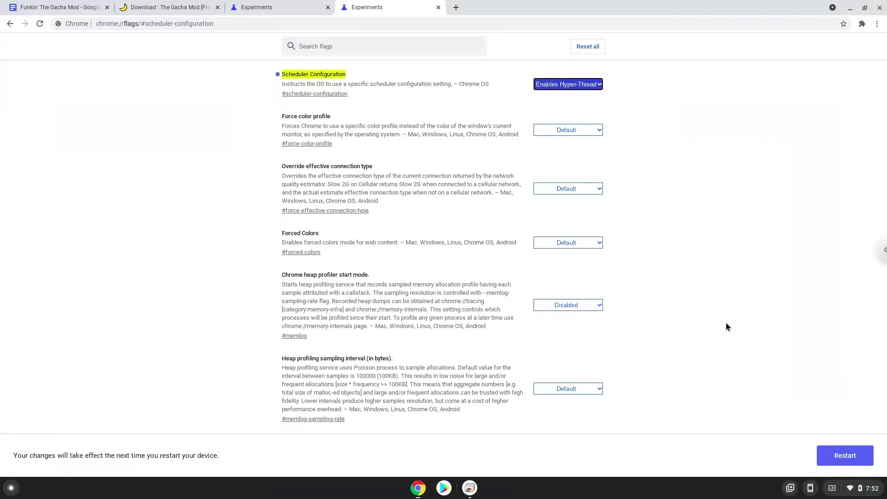
pyautogui.click(845, 456)
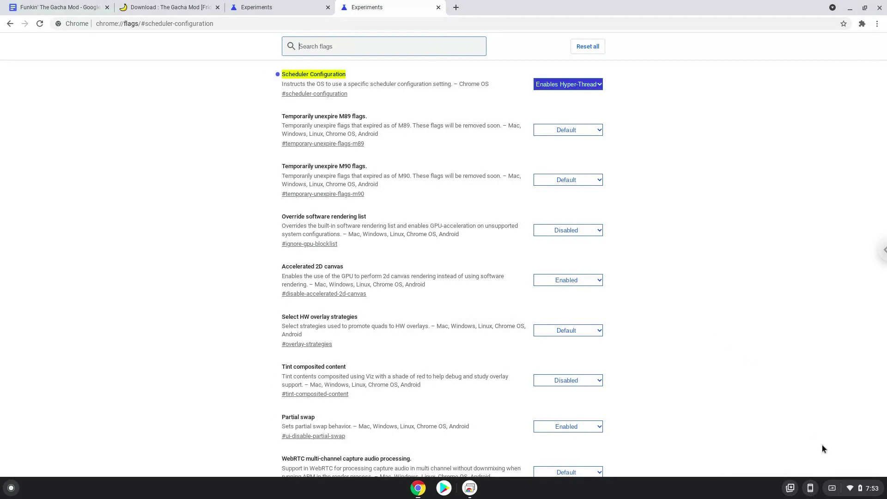
# In Settings under Advanced > Developers, turn on Linux and continue to the username and disk size page.
pyautogui.click(852, 490)
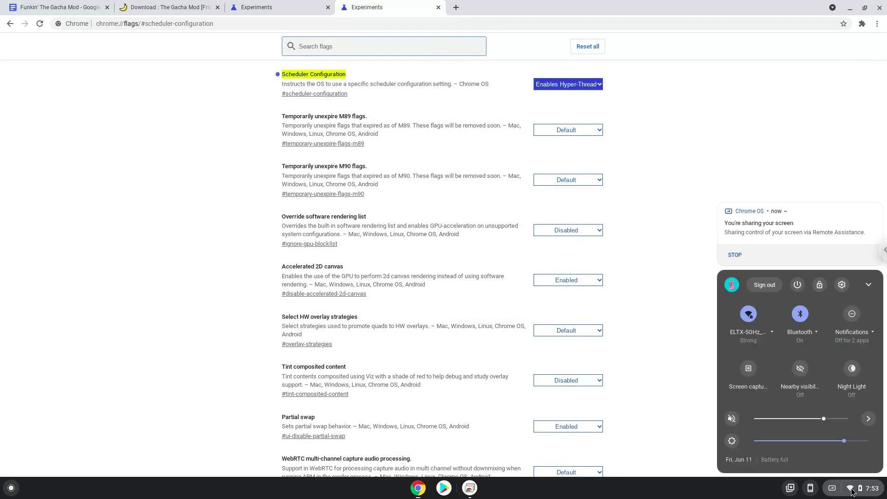
pyautogui.click(841, 285)
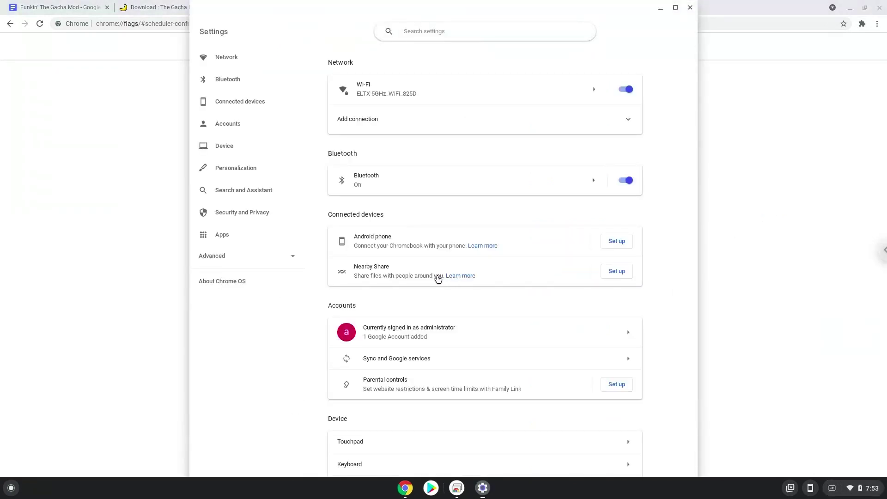
pyautogui.click(271, 257)
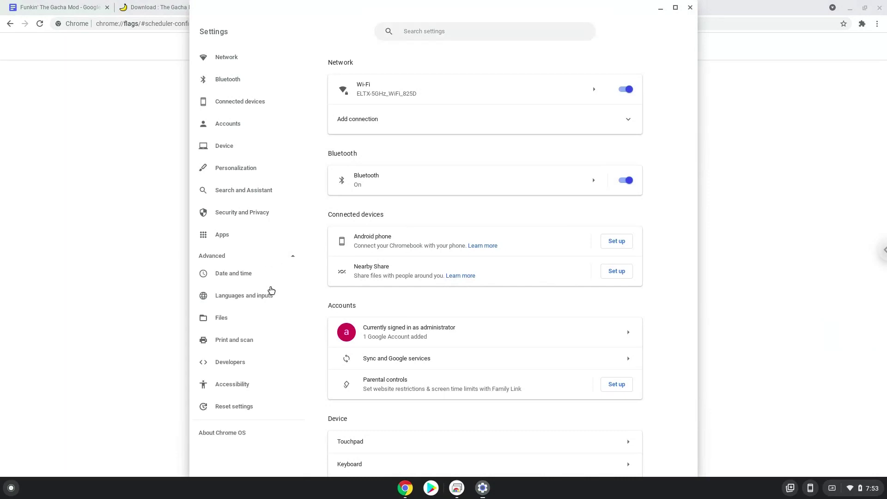
pyautogui.click(267, 370)
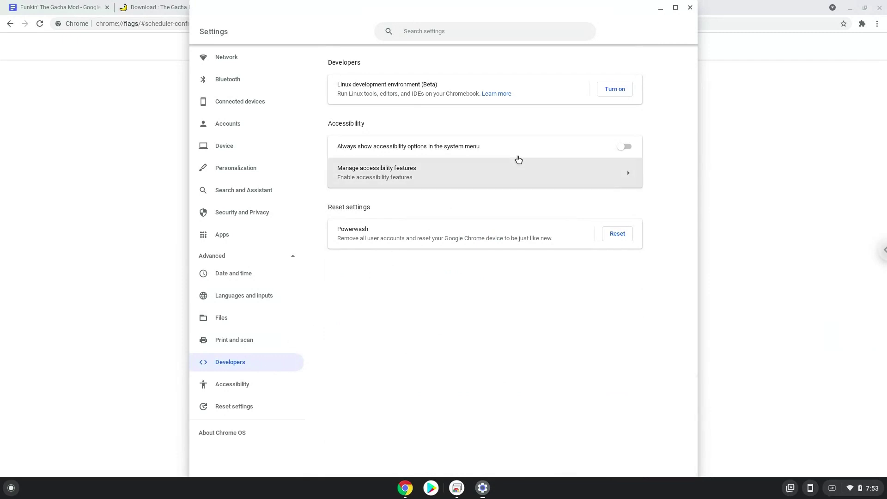
pyautogui.click(611, 94)
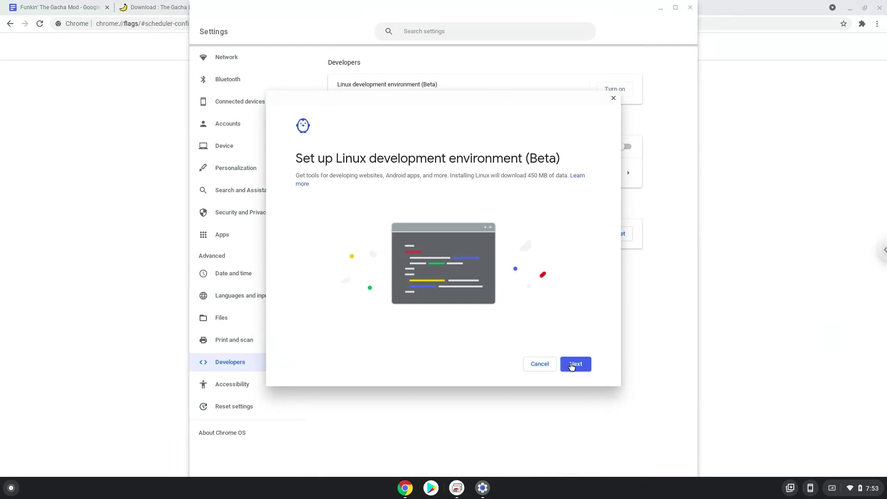
pyautogui.click(571, 365)
# Install Linux, then close the new Terminal window and the Settings window.
pyautogui.click(572, 365)
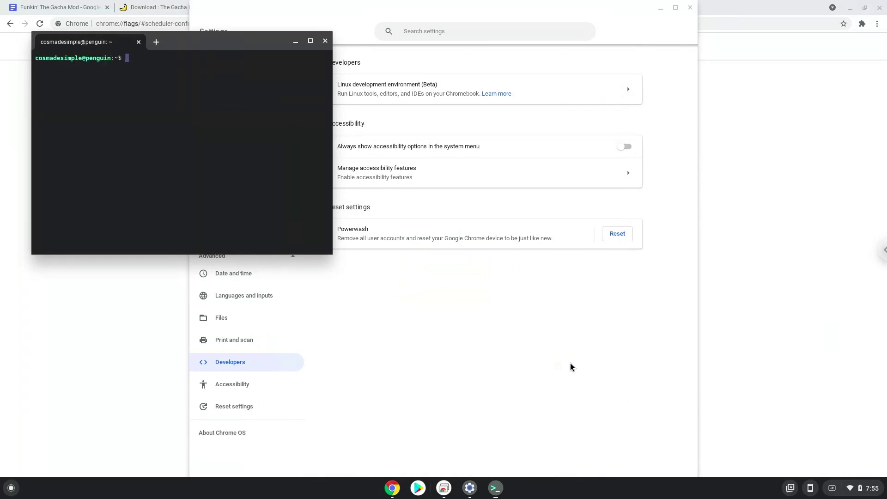
pyautogui.click(325, 42)
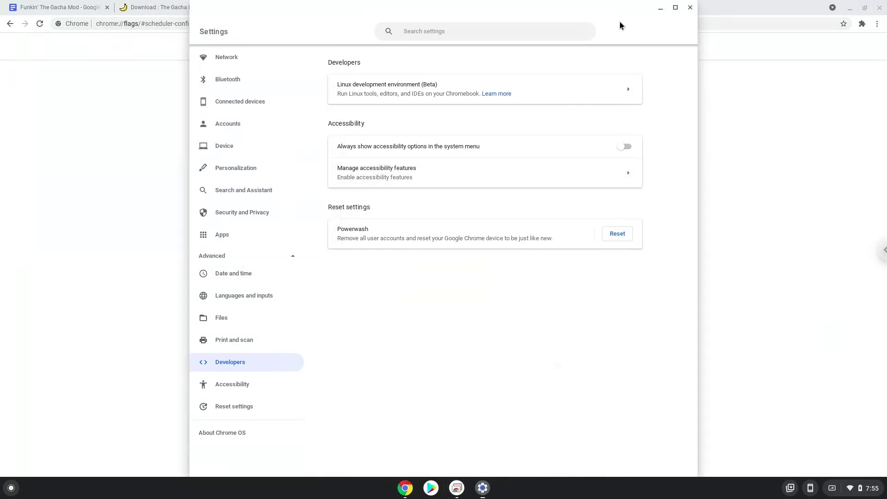
pyautogui.click(691, 6)
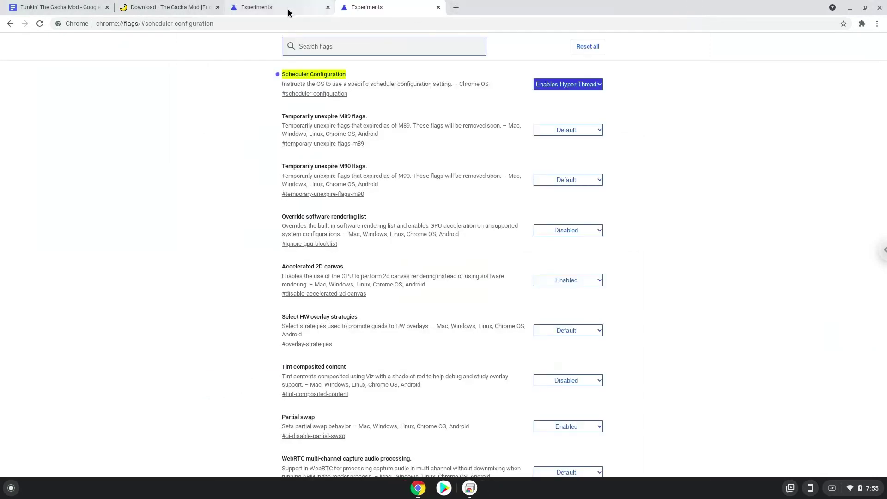
# Download fnf_gacha.zip from The Gacha Mod's GameBanana page.
pyautogui.click(203, 7)
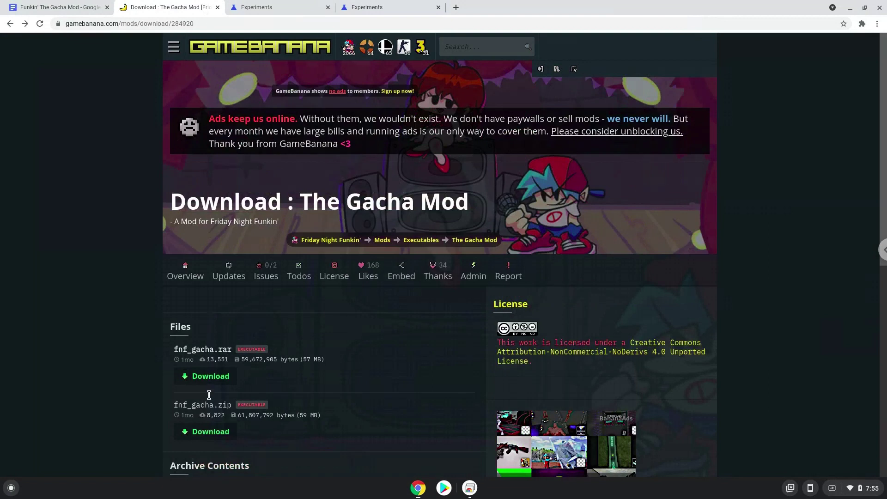
pyautogui.click(216, 439)
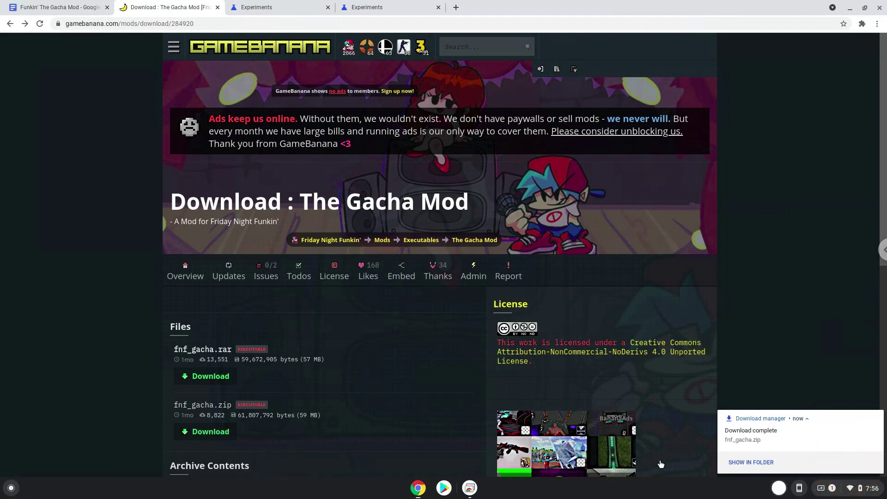
# Cut fnf_gacha.zip from Downloads, paste it into Linux files, then close Files.
pyautogui.click(736, 463)
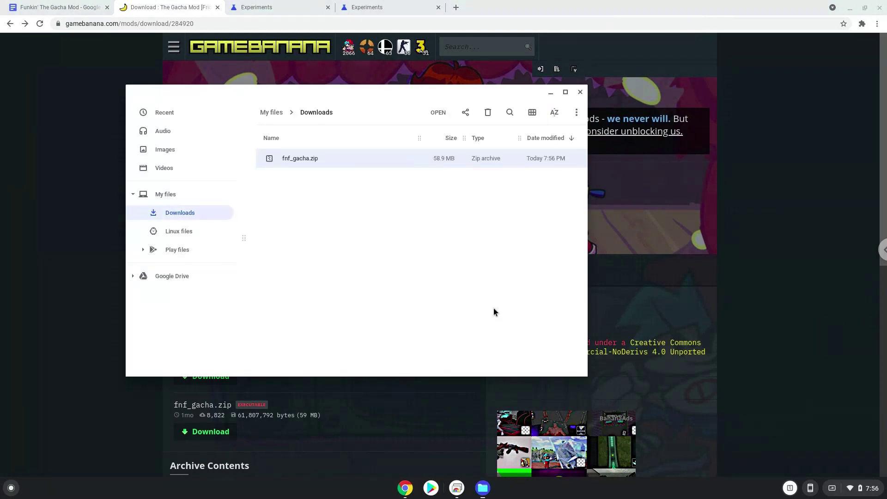
pyautogui.rightClick(294, 160)
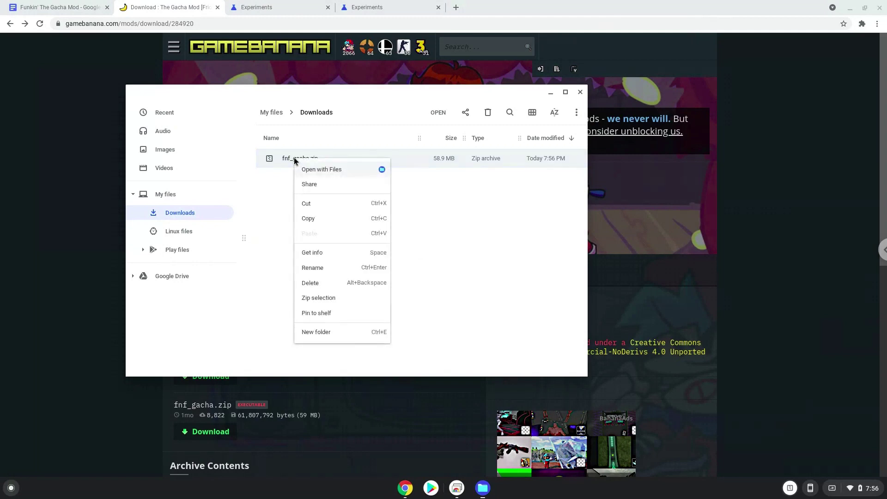
pyautogui.click(315, 203)
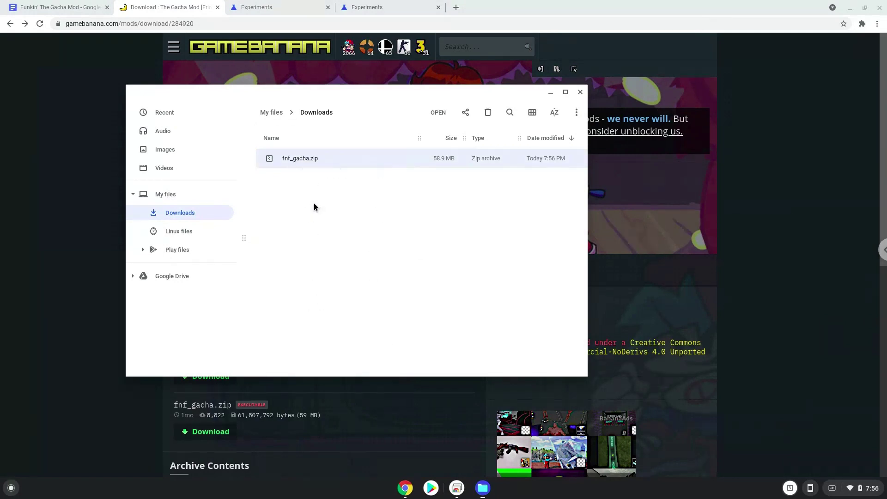
pyautogui.click(191, 232)
pyautogui.rightClick(309, 228)
pyautogui.click(334, 267)
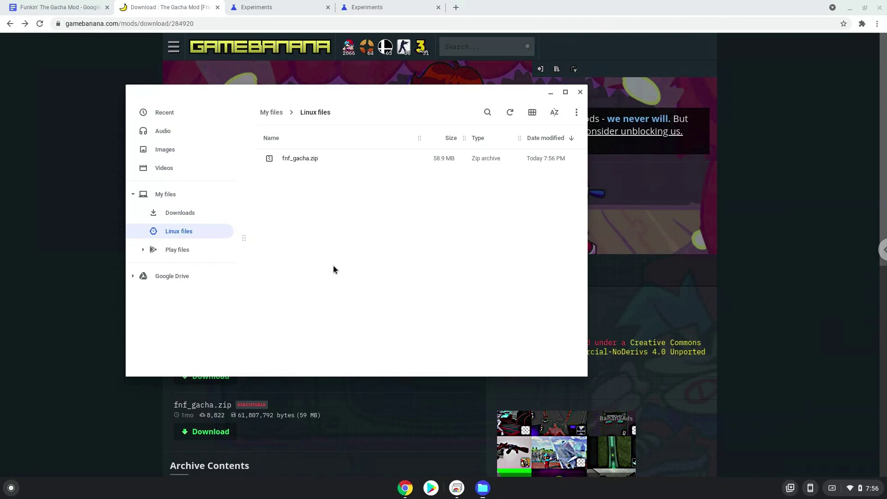
pyautogui.click(580, 93)
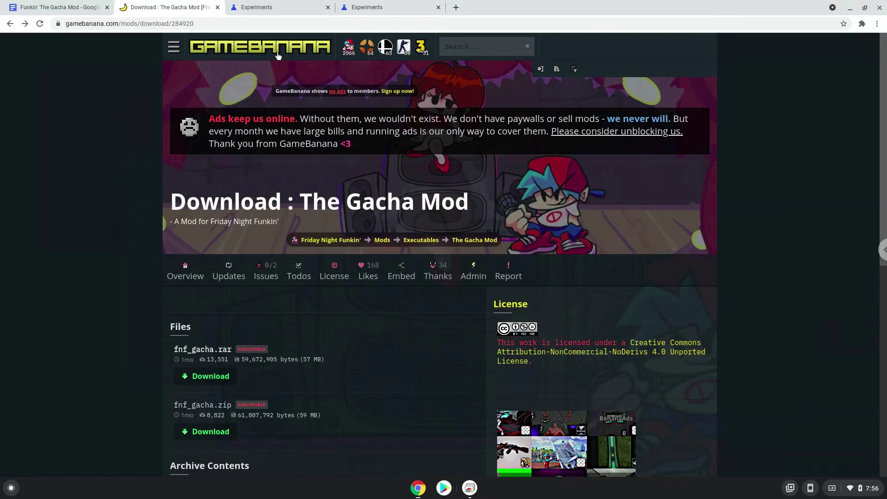
# Copy the 'sudo dpkg --add-architecture i386' line from the Google Doc.
pyautogui.click(83, 9)
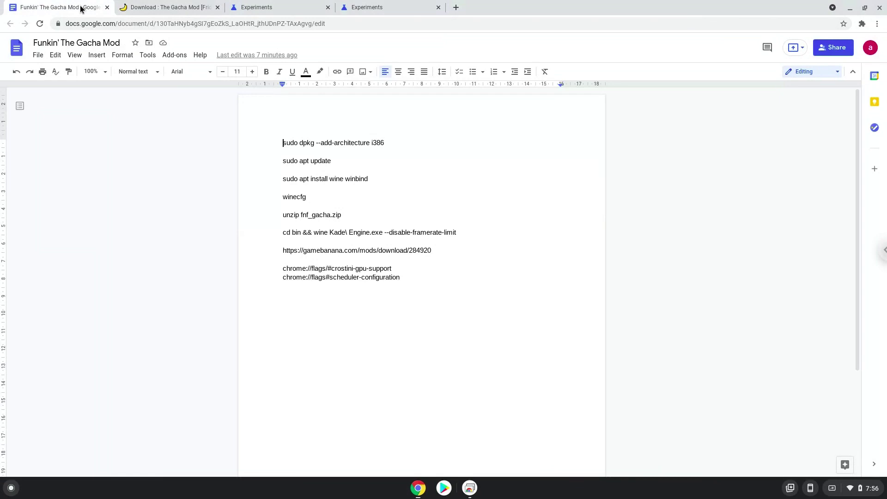
pyautogui.tripleClick(293, 140)
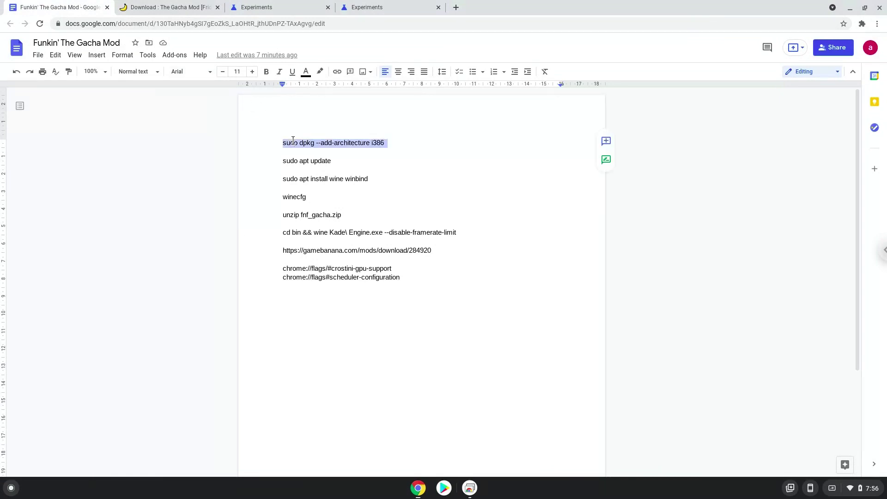
pyautogui.rightClick(293, 140)
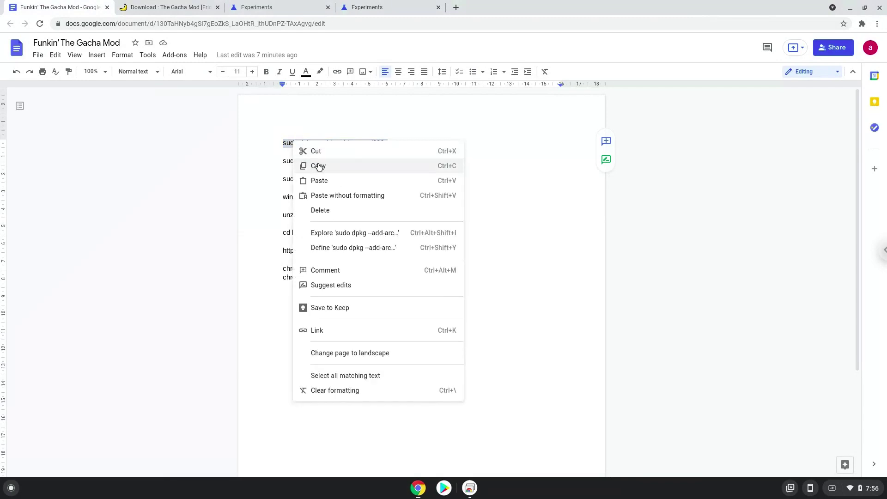
pyautogui.click(318, 167)
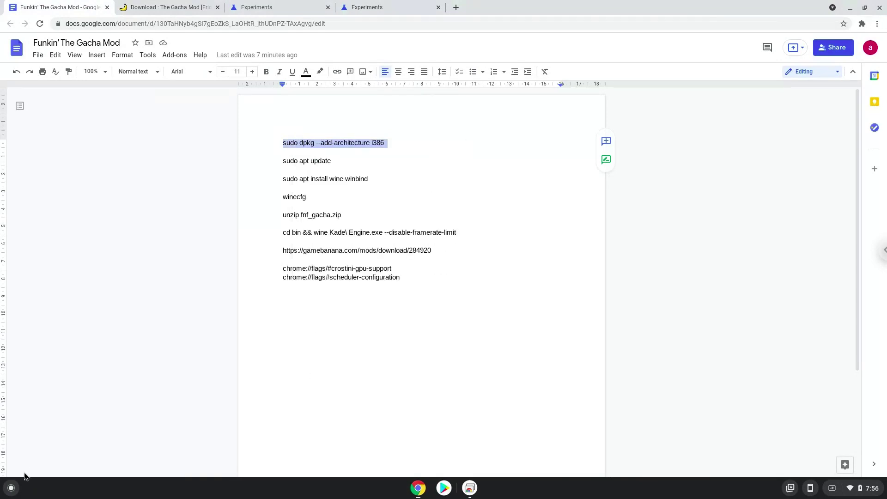
# Launch the Terminal app from the launcher.
pyautogui.click(11, 488)
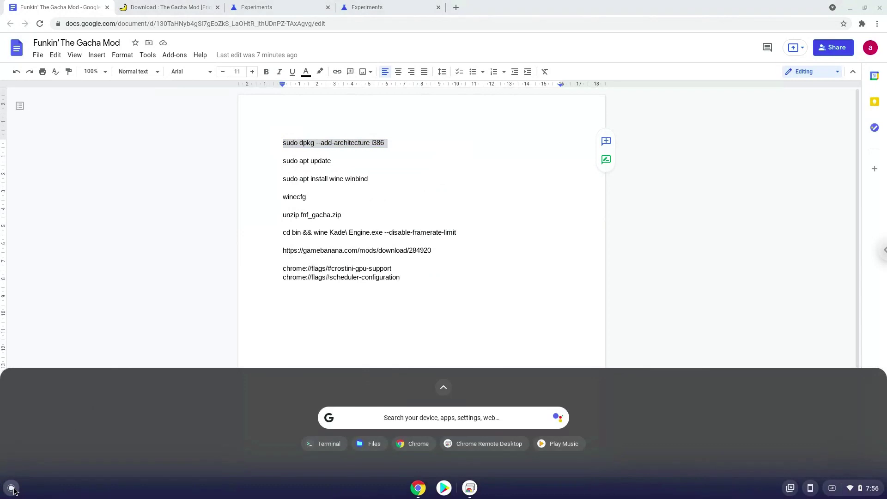
pyautogui.write('terminal')
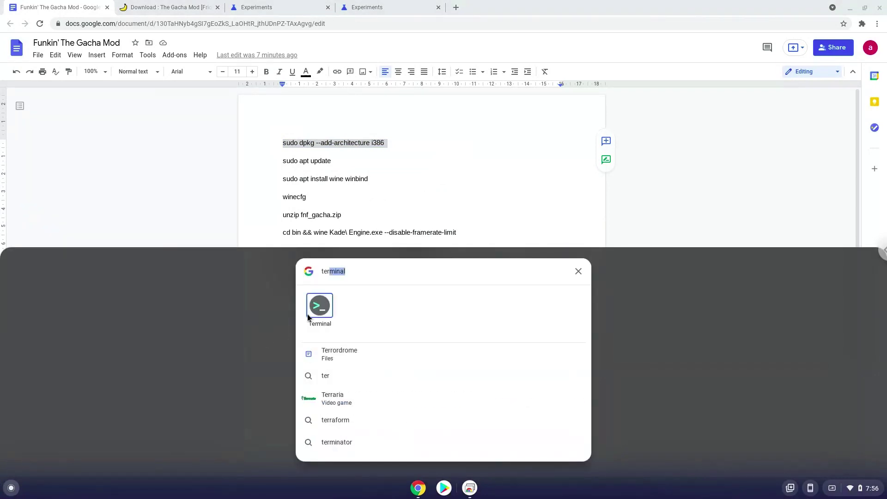
pyautogui.click(319, 305)
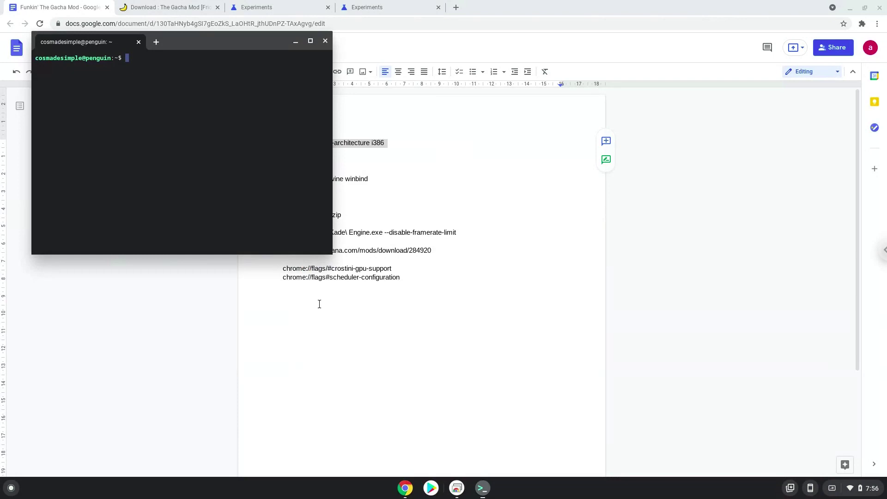
# Maximize Terminal and run 'sudo dpkg --add-architecture i386'.
pyautogui.doubleClick(210, 41)
pyautogui.hotkey('ctrl', 'shift', 'v')
pyautogui.press('Return')
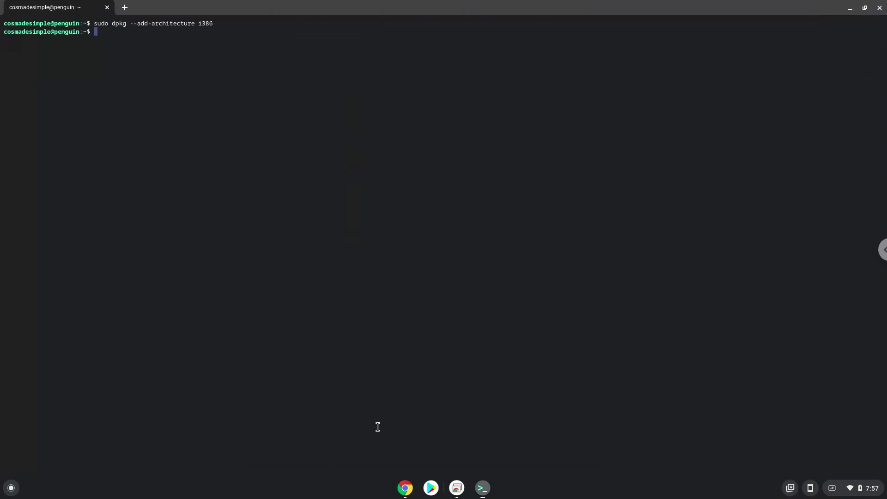
# Copy 'sudo apt update' from the doc and run it, rerunning once until 33 packages are upgradable.
pyautogui.click(405, 493)
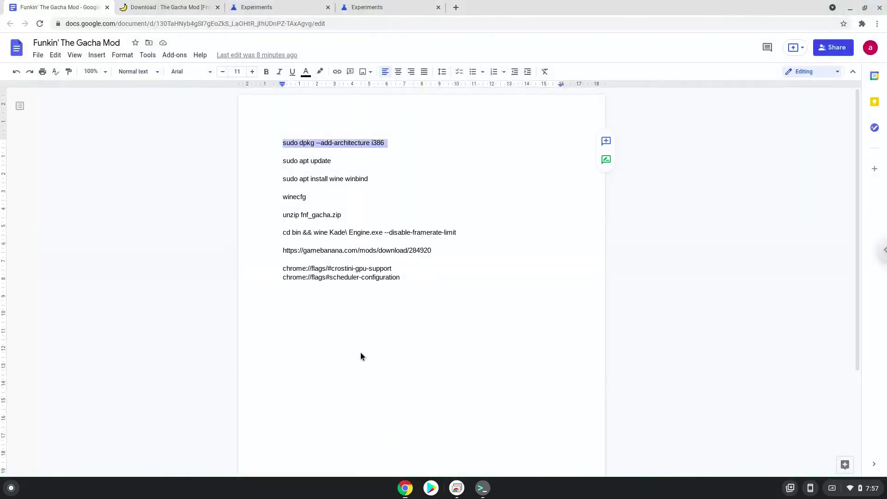
pyautogui.tripleClick(301, 160)
pyautogui.rightClick(301, 161)
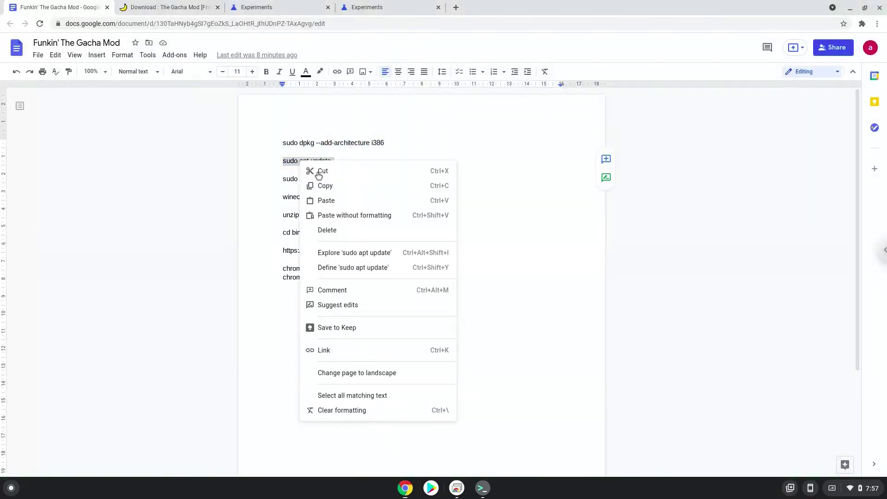
pyautogui.click(326, 188)
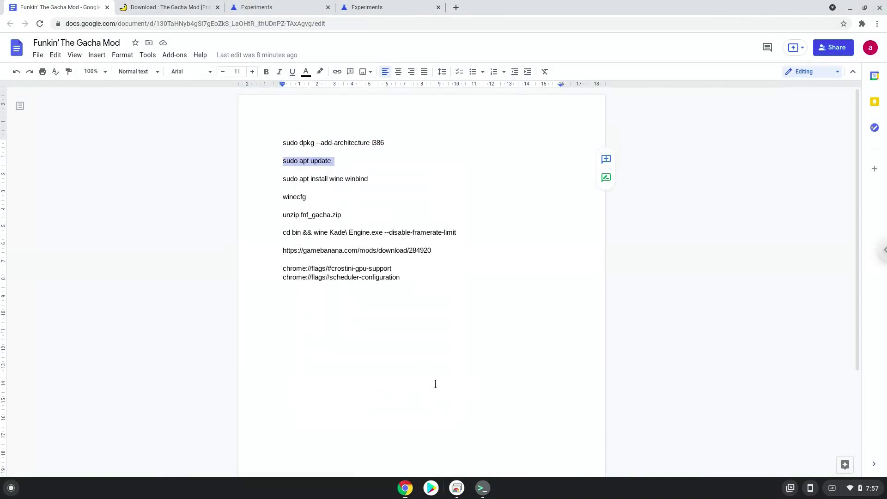
pyautogui.click(482, 487)
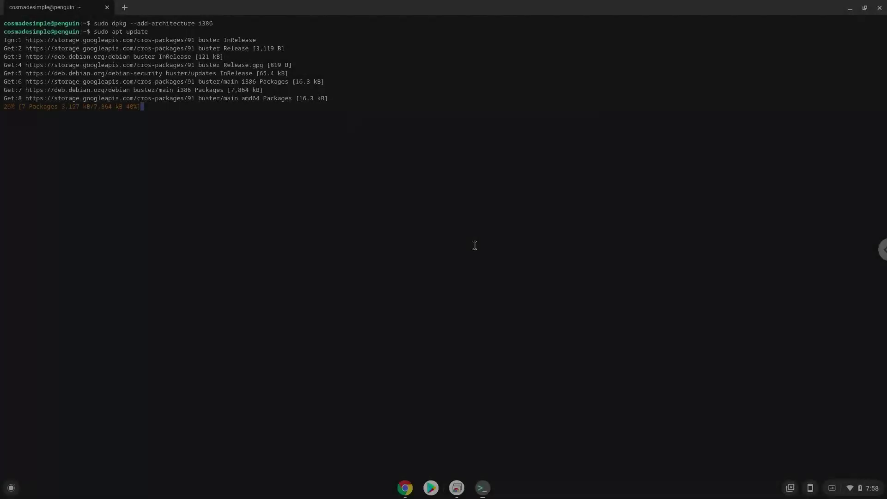
pyautogui.hotkey('ctrl', 'c')
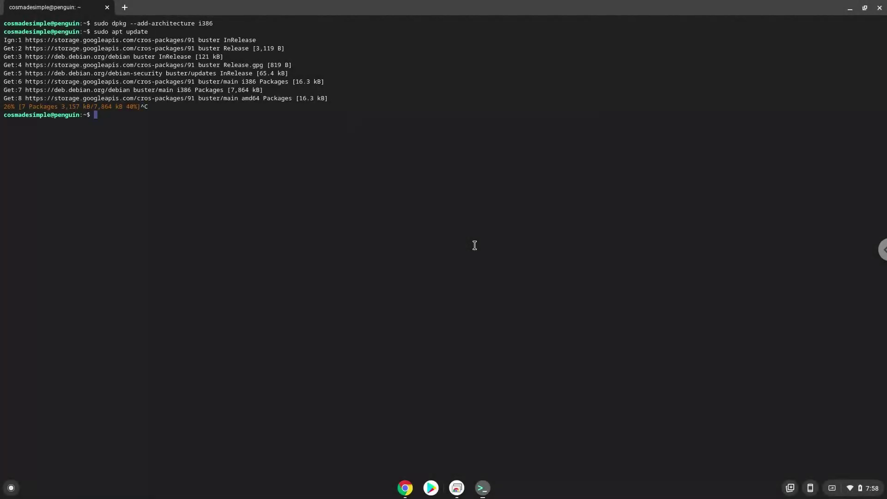
pyautogui.press('Up')
pyautogui.press('Return')
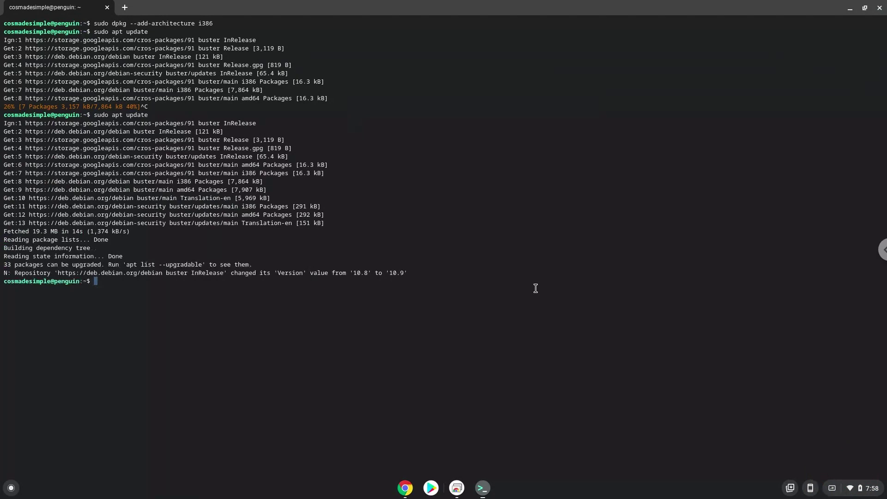
# Copy the 'sudo apt install wine winbind' line from the Google Doc.
pyautogui.click(406, 489)
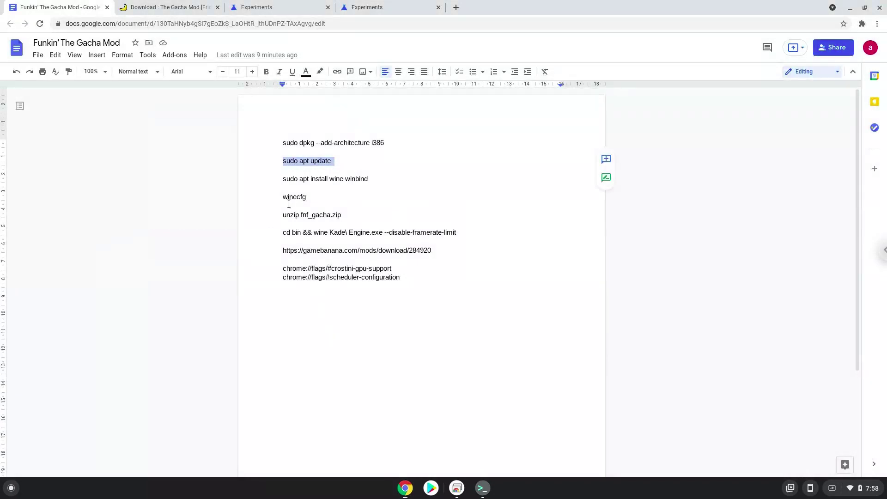
pyautogui.tripleClick(287, 179)
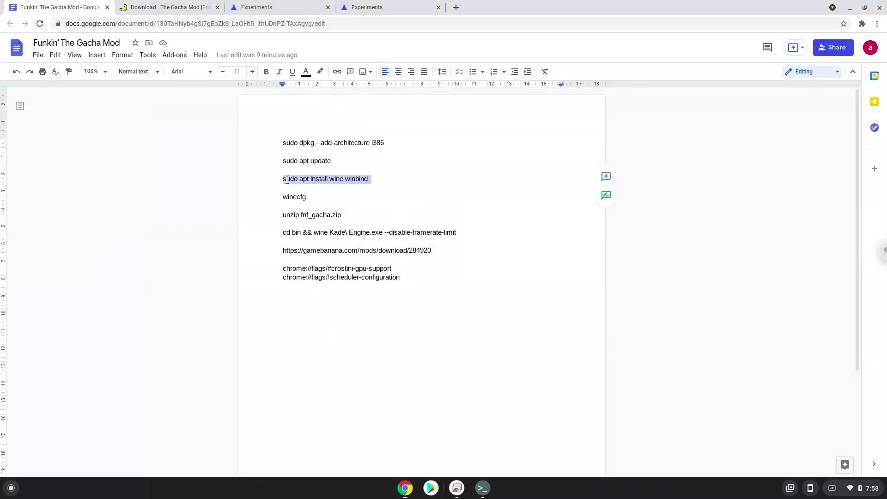
pyautogui.rightClick(286, 180)
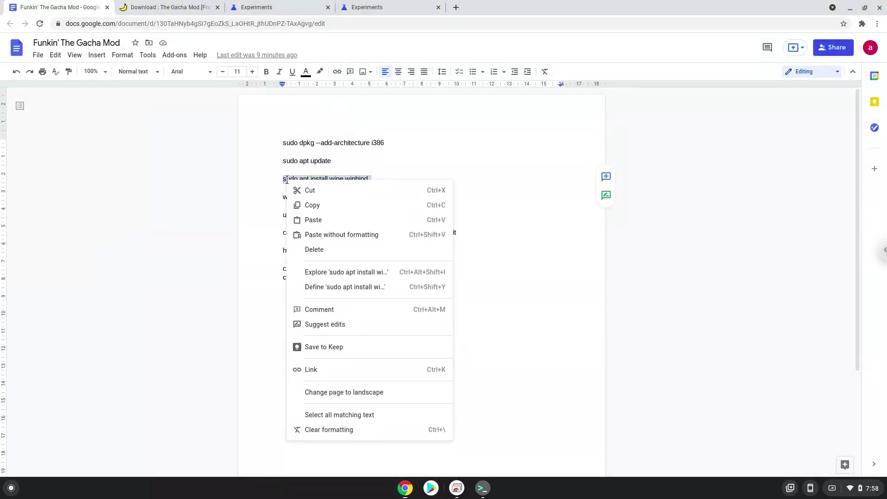
pyautogui.click(317, 204)
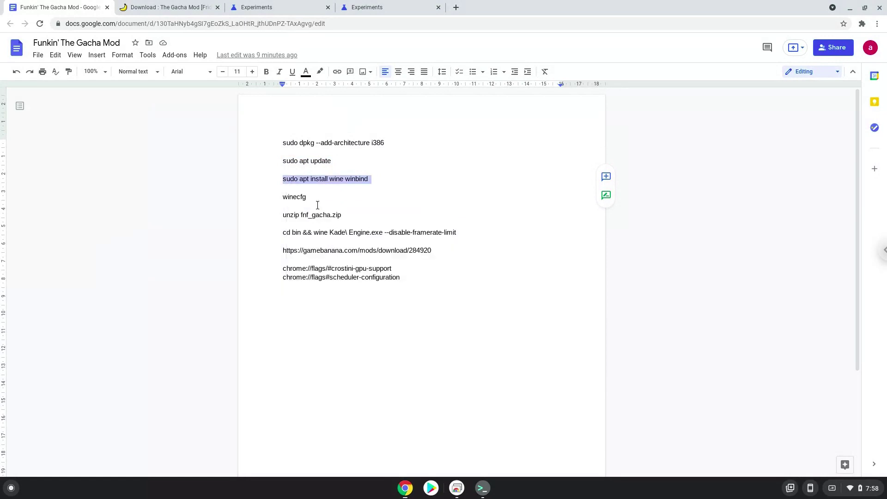
# Install wine and winbind in Terminal, confirming the packages and declining DHCP WINS settings for Samba.
pyautogui.click(483, 487)
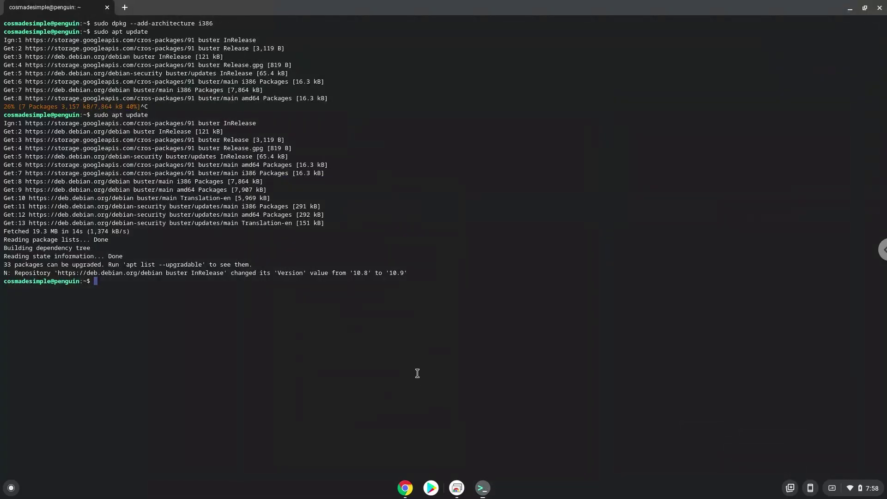
pyautogui.hotkey('ctrl', 'shift', 'v')
pyautogui.press('Return')
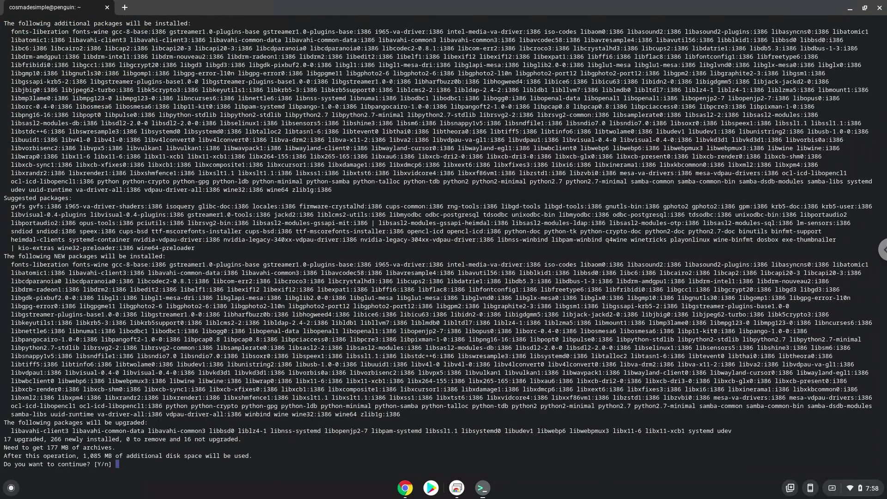
pyautogui.press('Return')
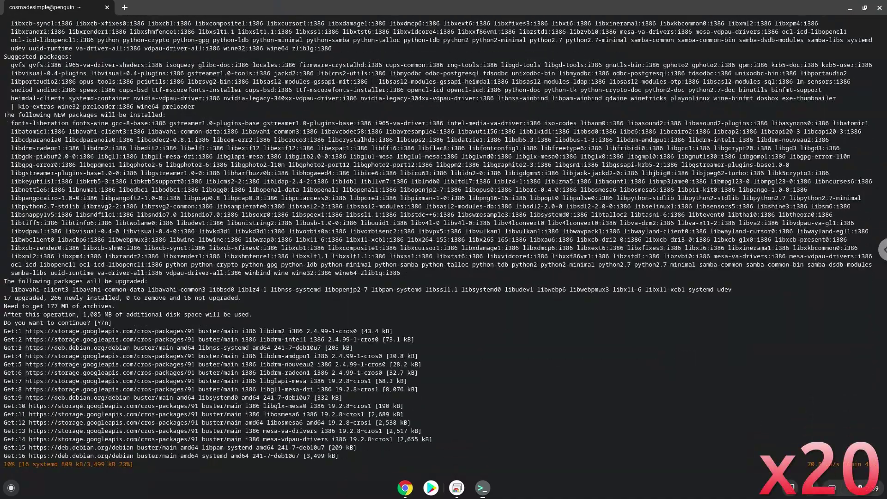
pyautogui.click(630, 350)
pyautogui.press('Up')
pyautogui.press('Return')
pyautogui.press('Return')
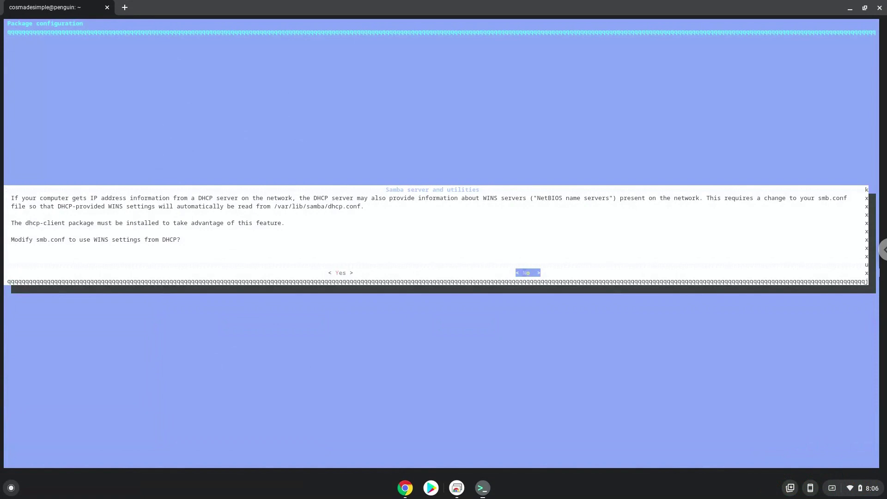
pyautogui.press('Return')
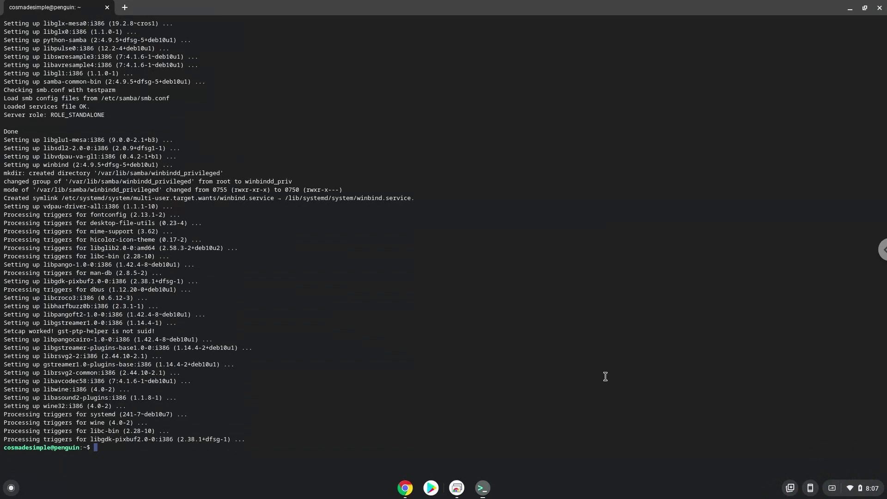
# Copy 'winecfg' from the doc, run it in Terminal, and close the Wine configuration window.
pyautogui.click(410, 486)
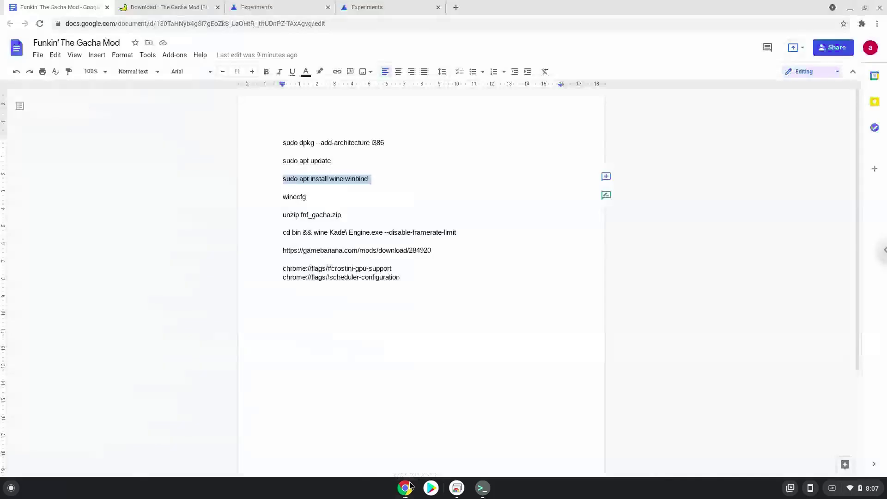
pyautogui.click(290, 196)
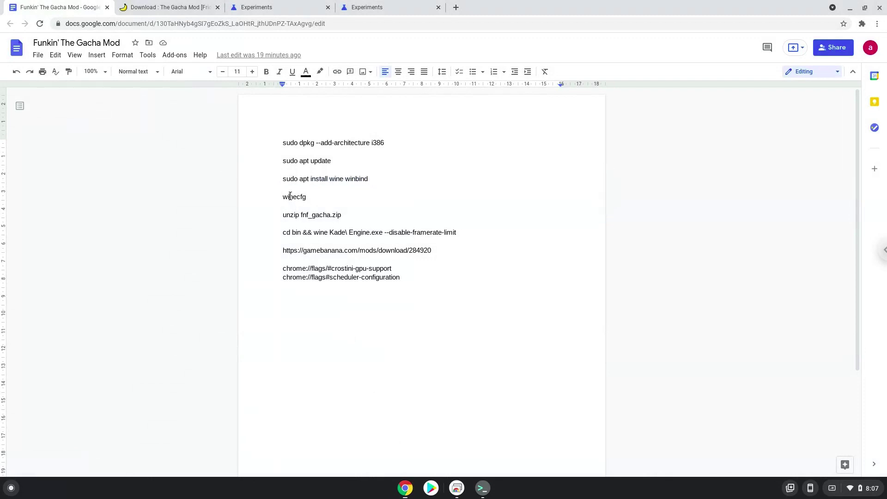
pyautogui.tripleClick(290, 195)
pyautogui.rightClick(290, 196)
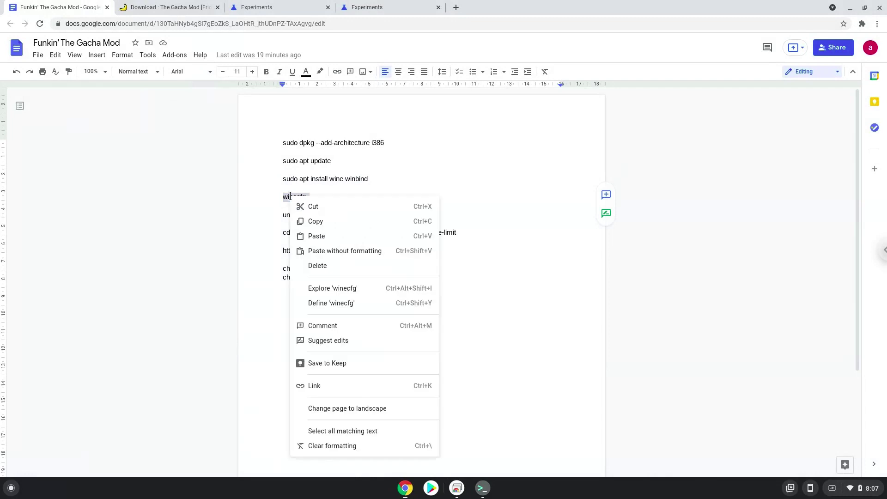
pyautogui.click(319, 223)
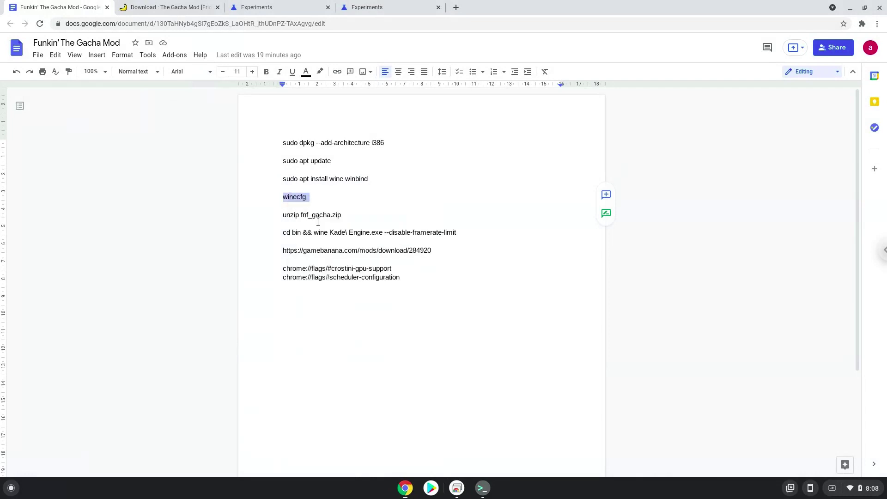
pyautogui.click(483, 488)
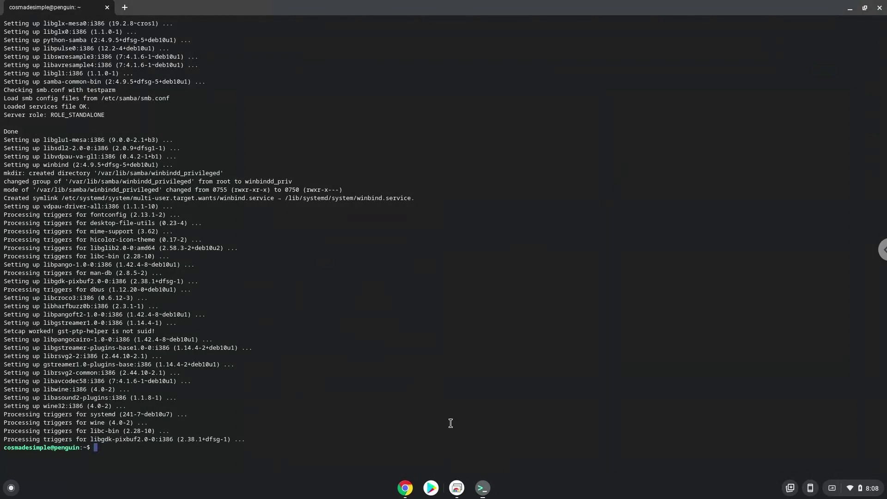
pyautogui.hotkey('ctrl', 'shift', 'v')
pyautogui.press('Return')
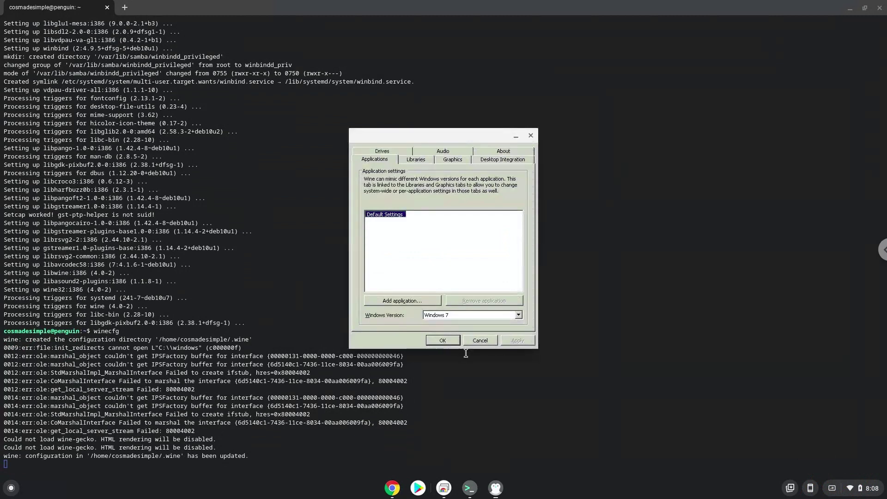
pyautogui.click(530, 135)
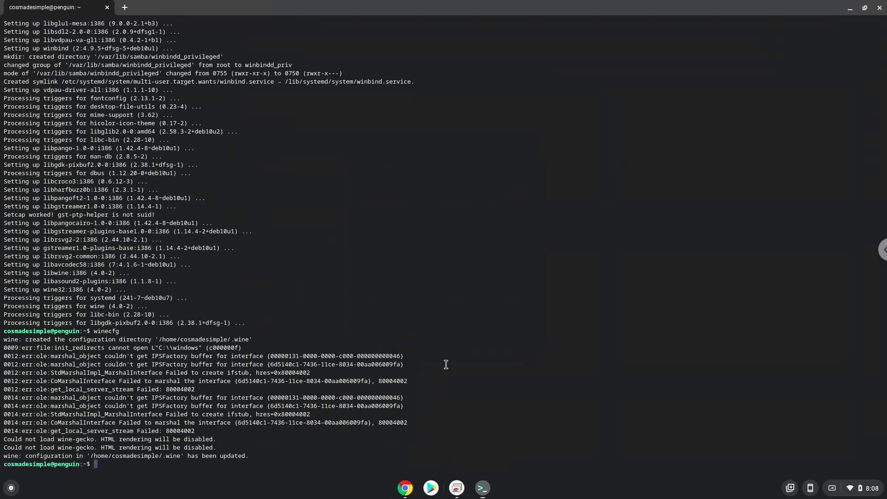
# Copy 'unzip fnf_gacha.zip' from the doc and run it in Terminal, extracting the game into bin.
pyautogui.click(405, 488)
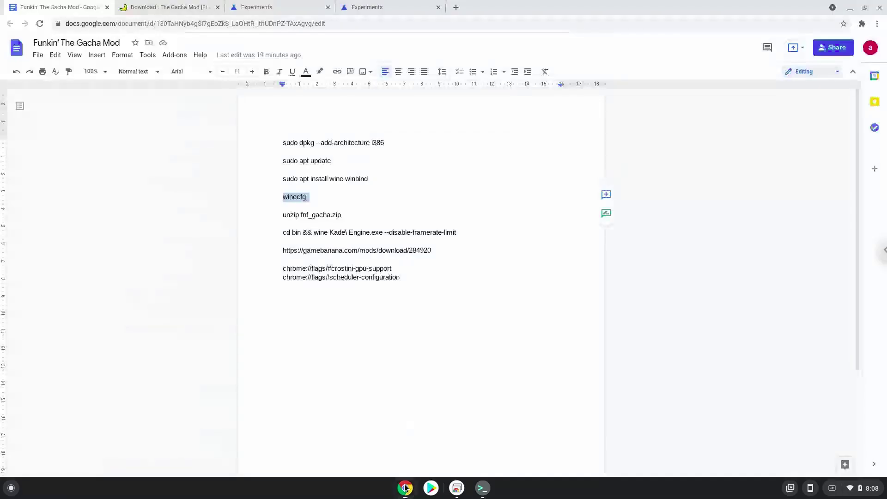
pyautogui.tripleClick(287, 217)
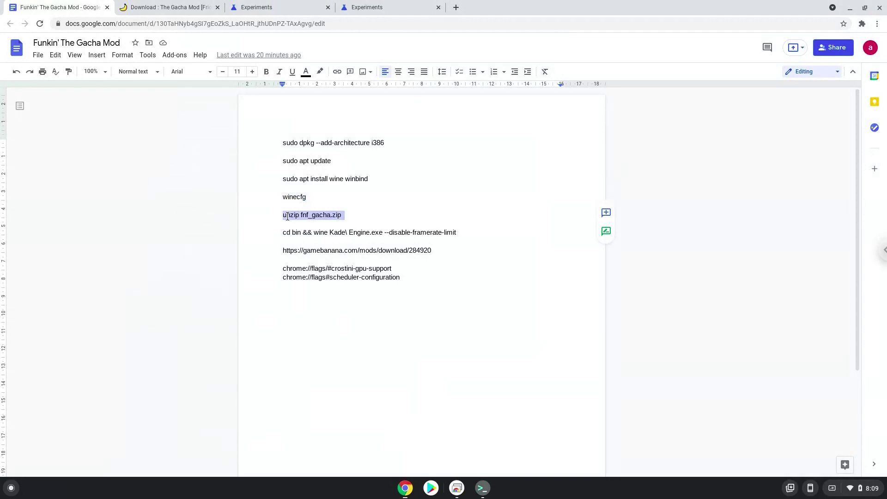
pyautogui.rightClick(287, 216)
pyautogui.click(312, 242)
pyautogui.click(483, 488)
pyautogui.scroll(1, 453, 445)
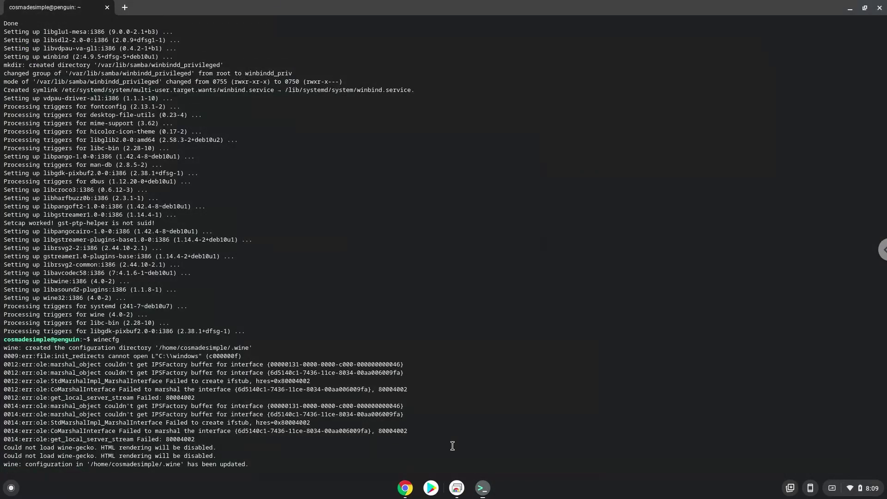
pyautogui.hotkey('ctrl', 'shift', 'v')
pyautogui.press('Return')
pyautogui.press('Down')
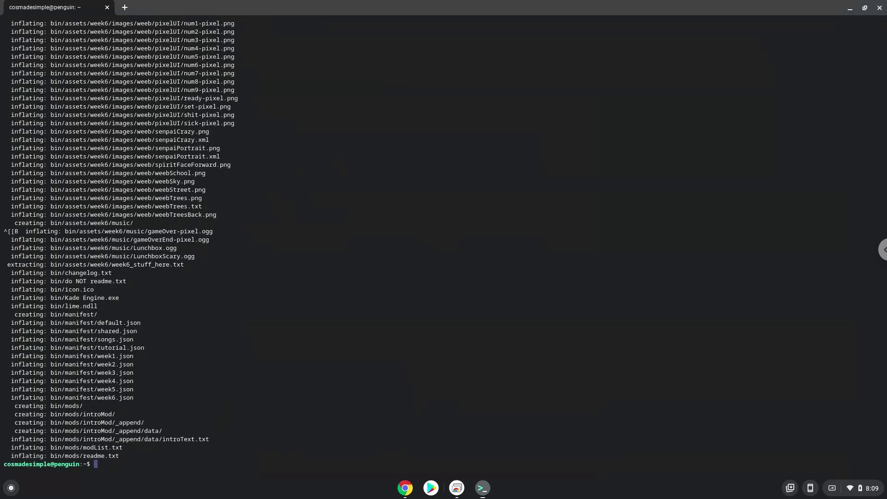
# Copy the 'cd bin && wine Kade\ Engine.exe --disable-framerate-limit' line from the notes document.
pyautogui.click(405, 489)
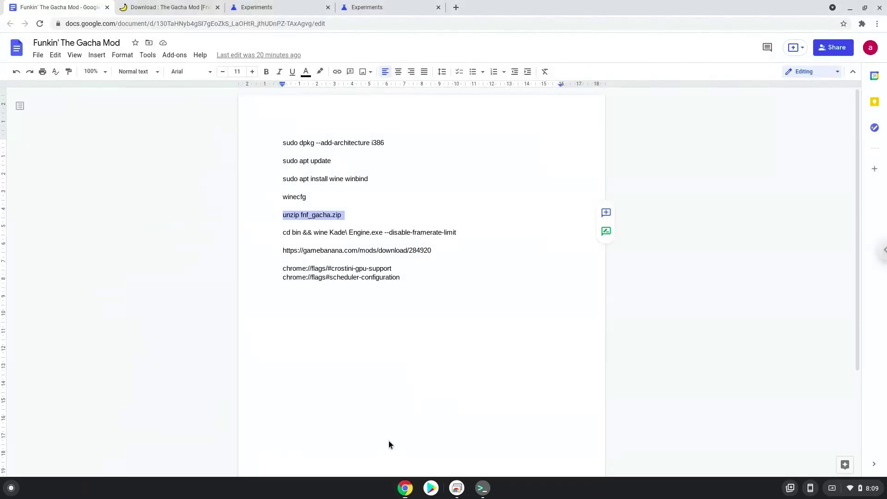
pyautogui.tripleClick(323, 232)
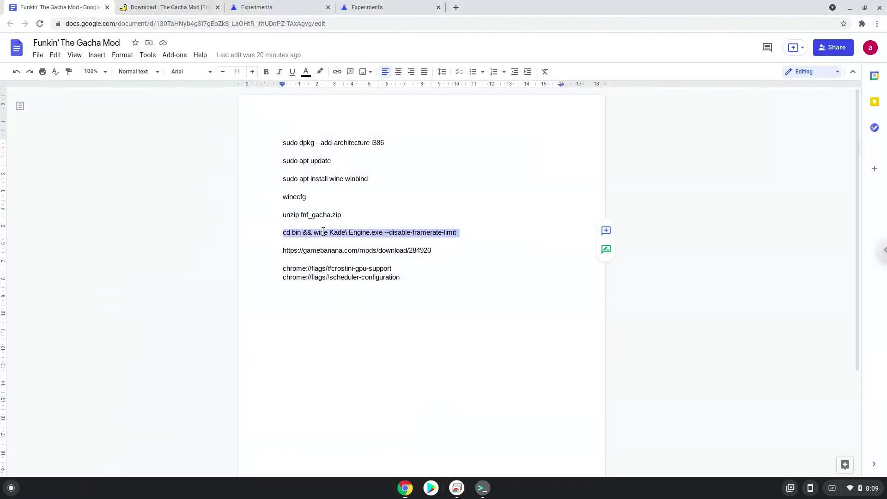
pyautogui.rightClick(323, 231)
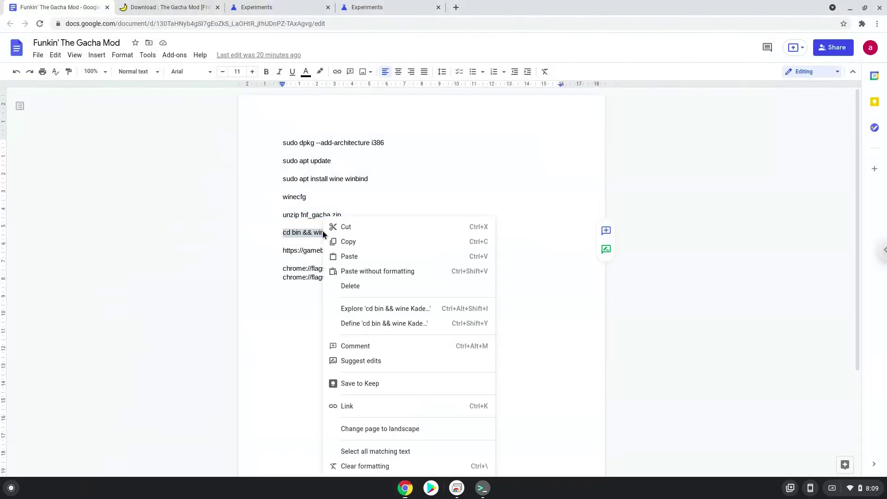
pyautogui.click(347, 245)
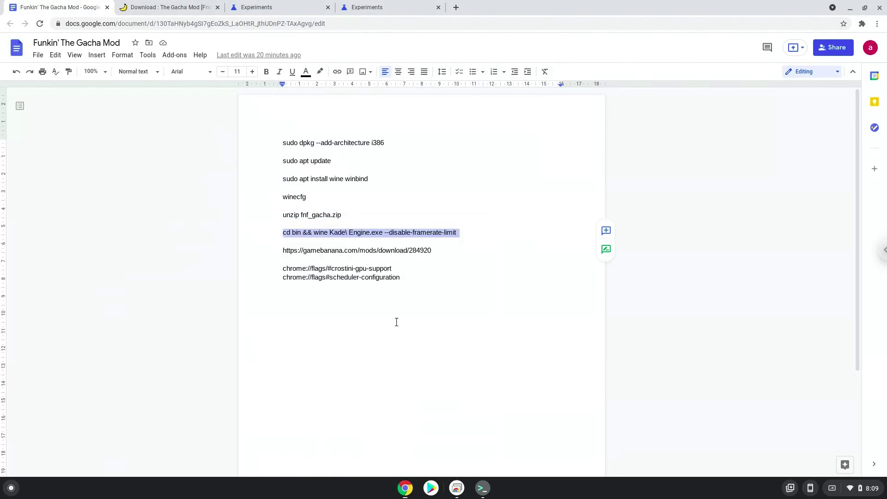
# Paste and run the Kade Engine launch command in Terminal, then minimize Terminal and Chrome.
pyautogui.click(483, 488)
pyautogui.hotkey('ctrl', 'shift', 'v')
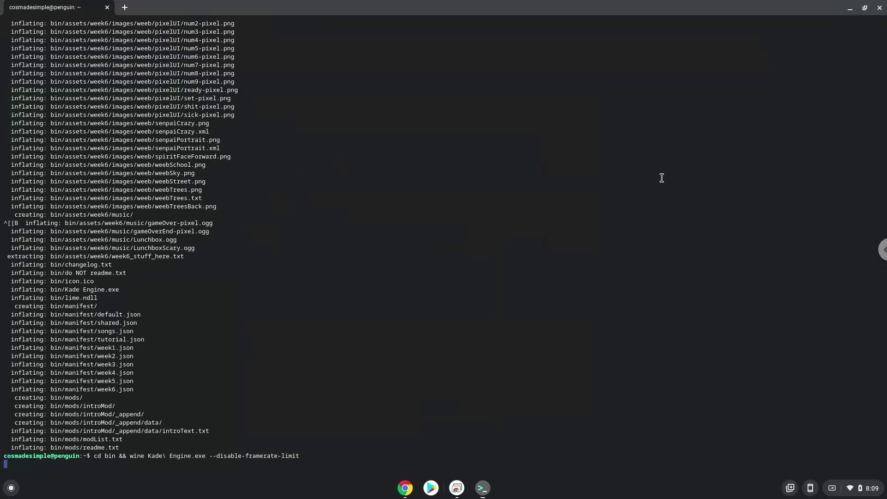
pyautogui.click(850, 8)
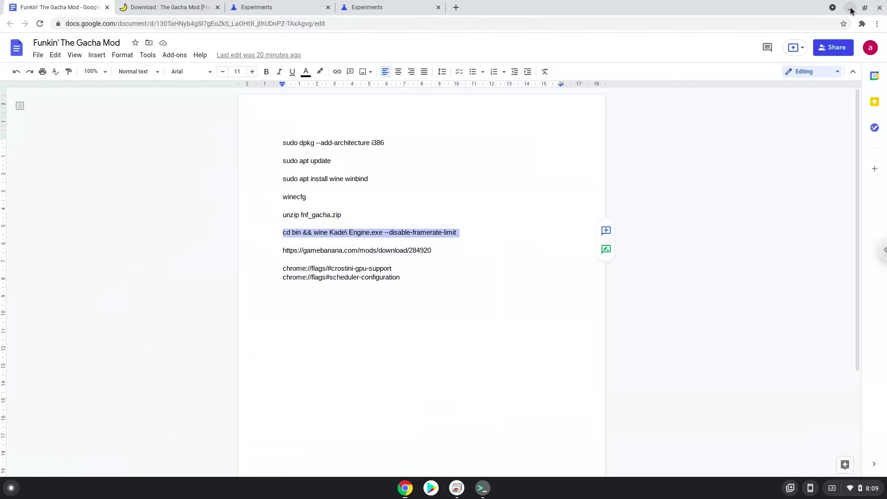
pyautogui.click(851, 8)
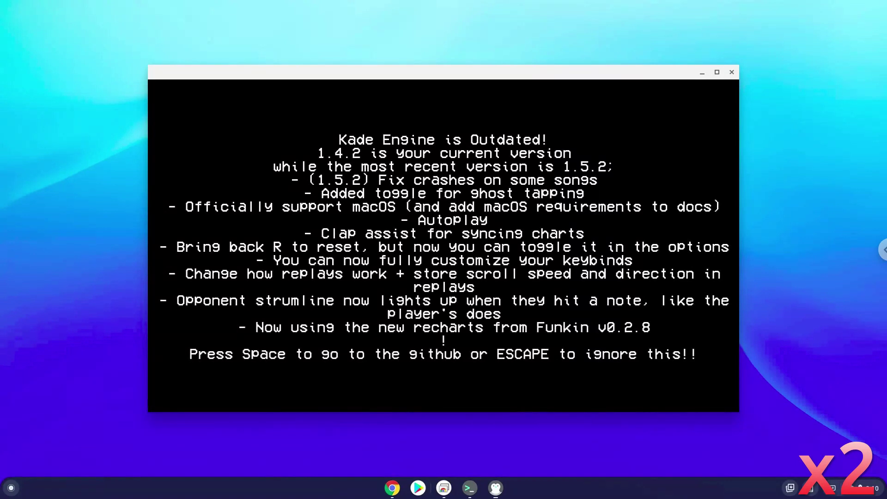
# Dismiss the outdated notice, enter Story Mode, maximize the game window and start the GACHA week.
pyautogui.press('Escape')
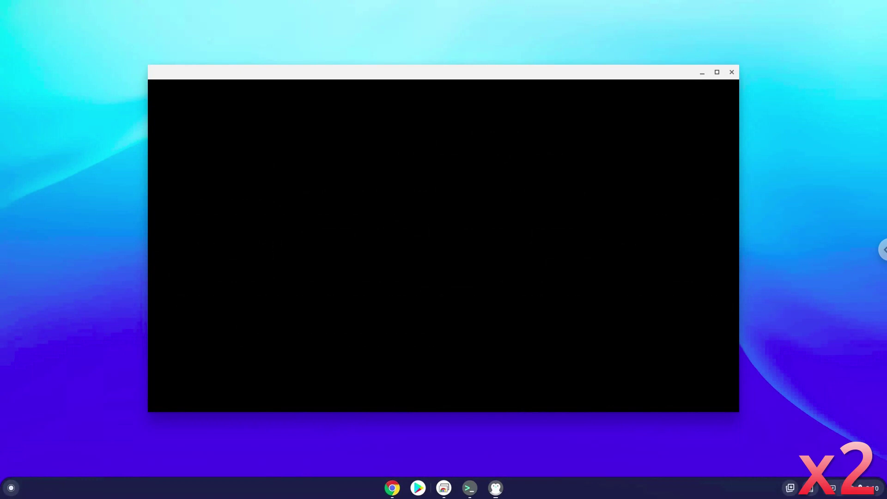
pyautogui.press('Return')
pyautogui.click(717, 72)
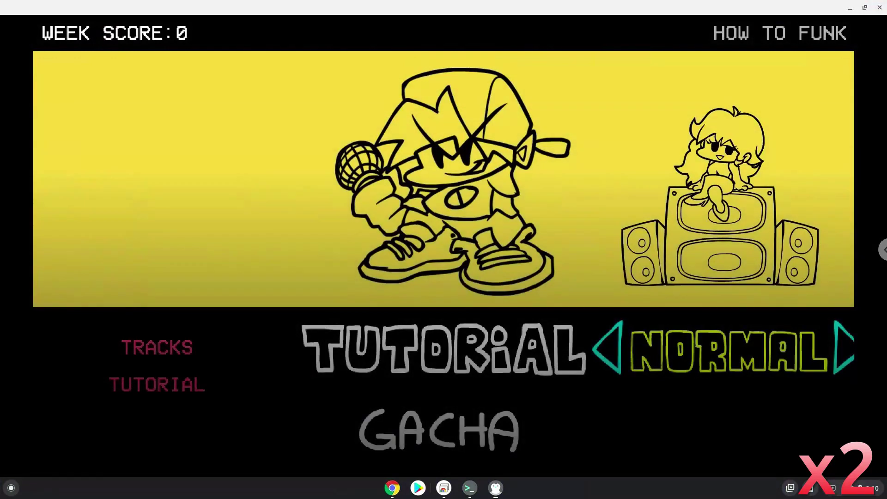
pyautogui.press('Down')
pyautogui.press('Return')
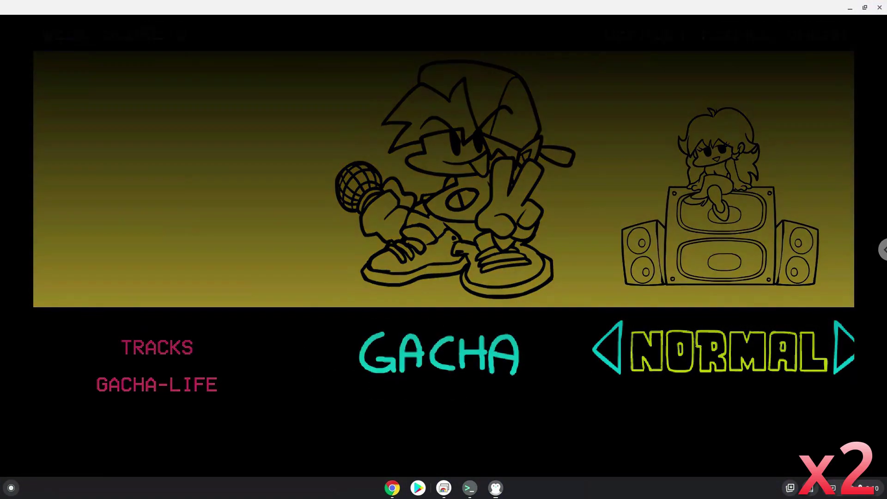